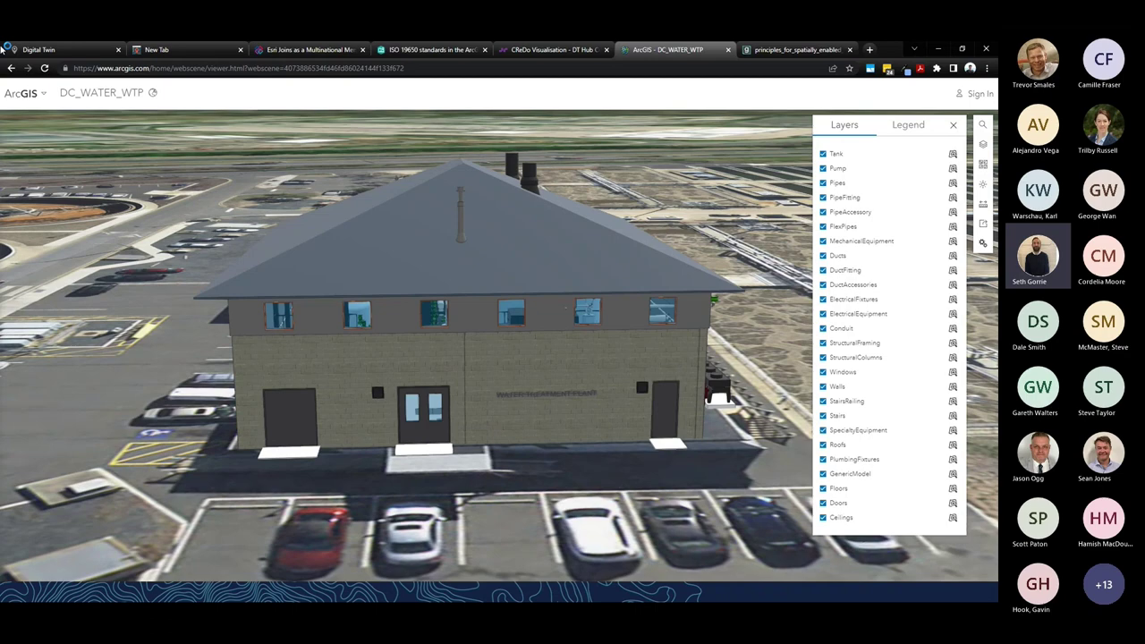
# Go to the Slide 2 view of the water treatment plant scene and open the attributes of the green gate valve
pyautogui.click(485, 556)
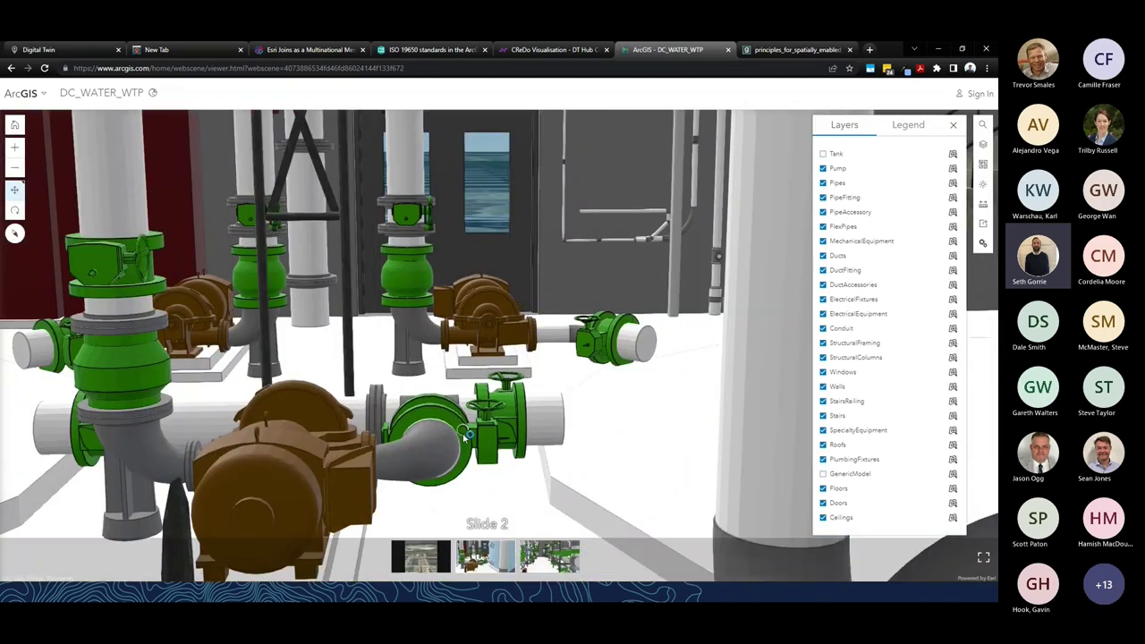
pyautogui.click(465, 436)
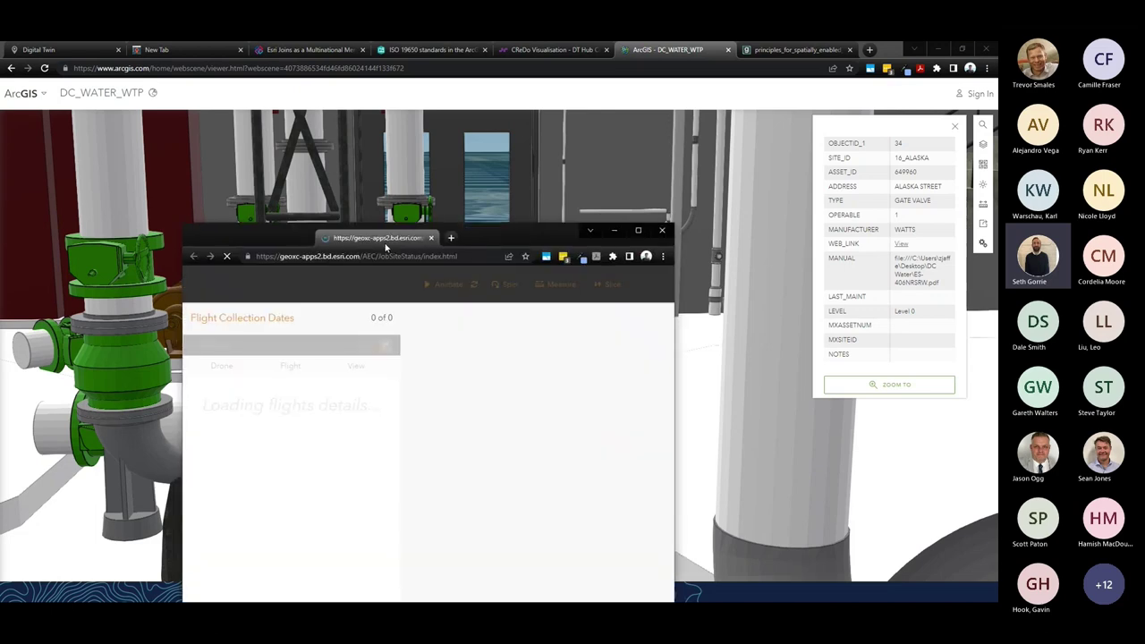
# Move the JobSite Status - Esri Building E page into the main browser window and dismiss its introduction
pyautogui.moveTo(384, 236); pyautogui.dragTo(412, 54)
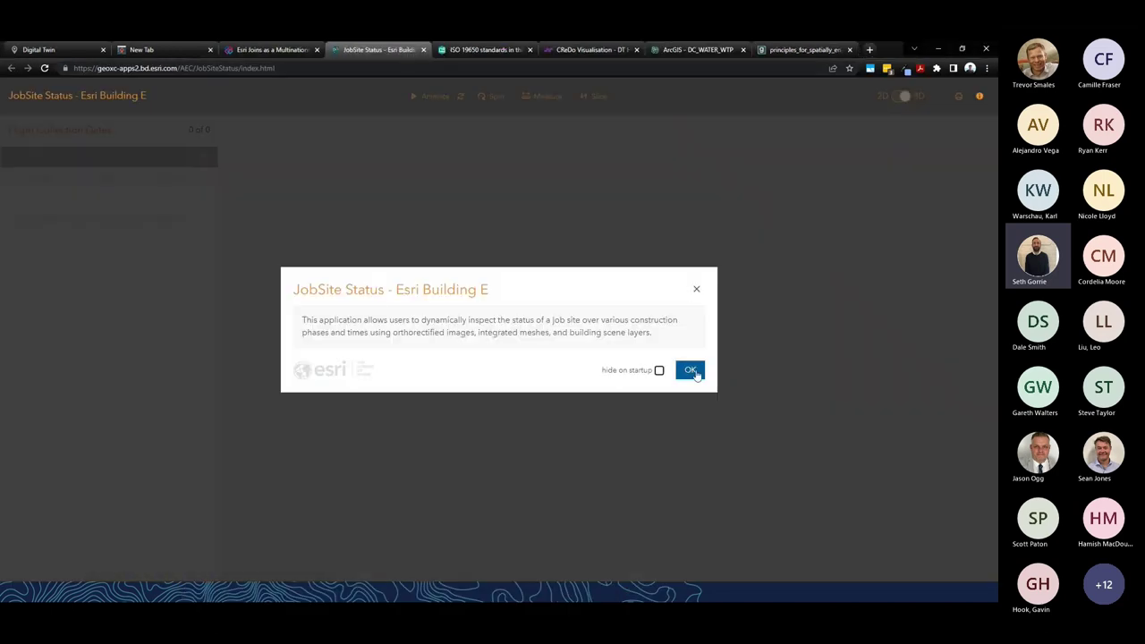
pyautogui.click(689, 370)
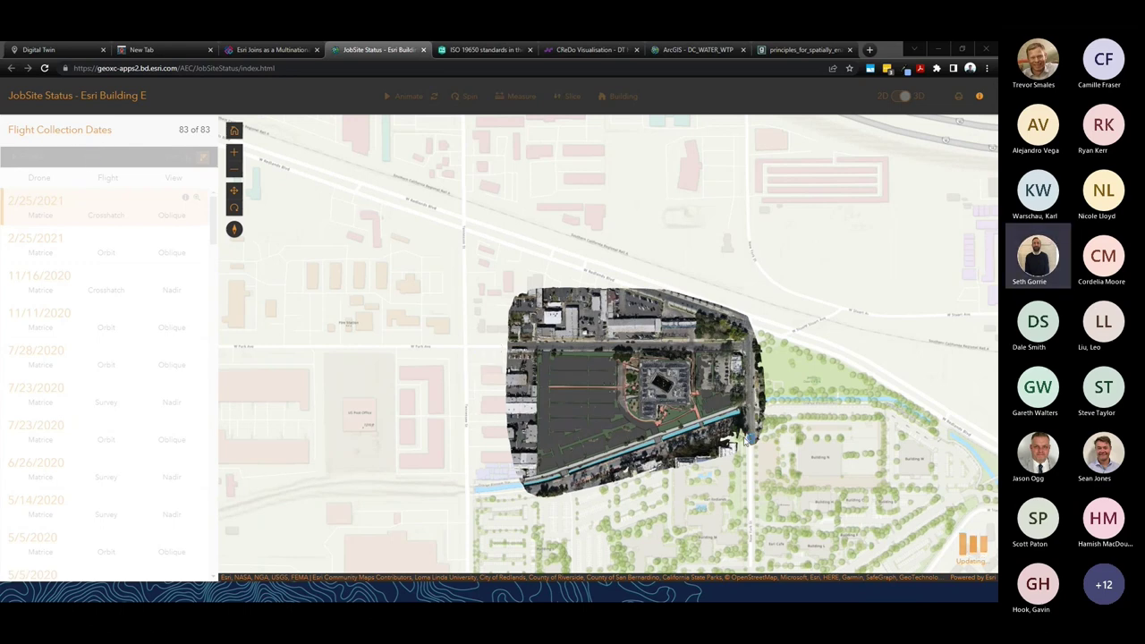
# Display the 7/1/2018 Phantom crosshatch flight and view the captured site mesh up close
pyautogui.moveTo(749, 438); pyautogui.dragTo(671, 416, button='right')
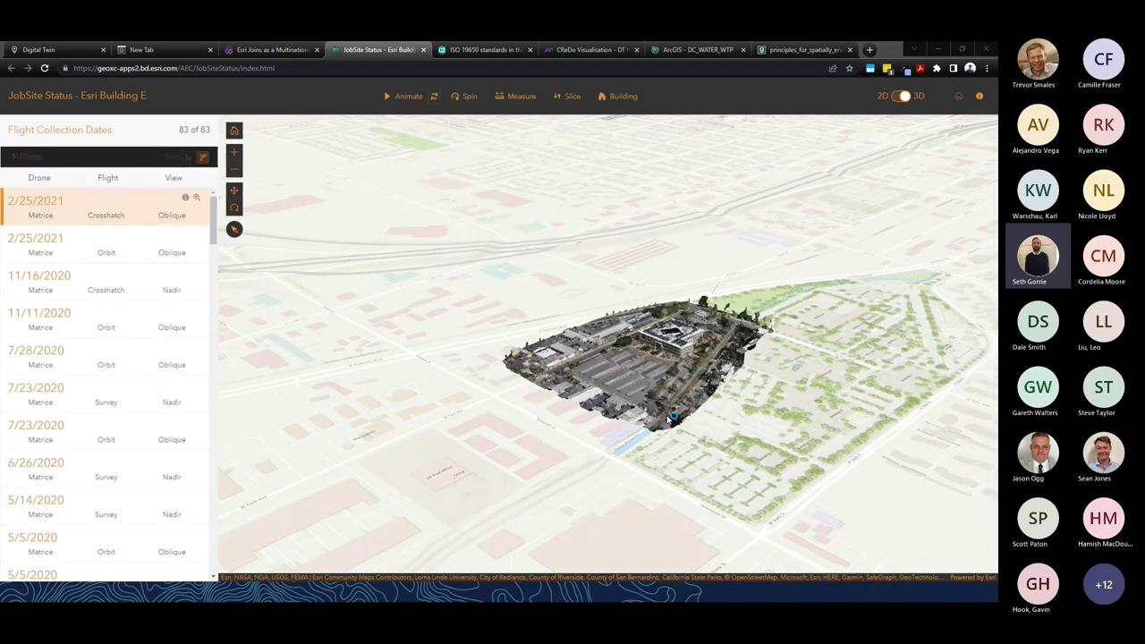
pyautogui.scroll(-1, 116, 449)
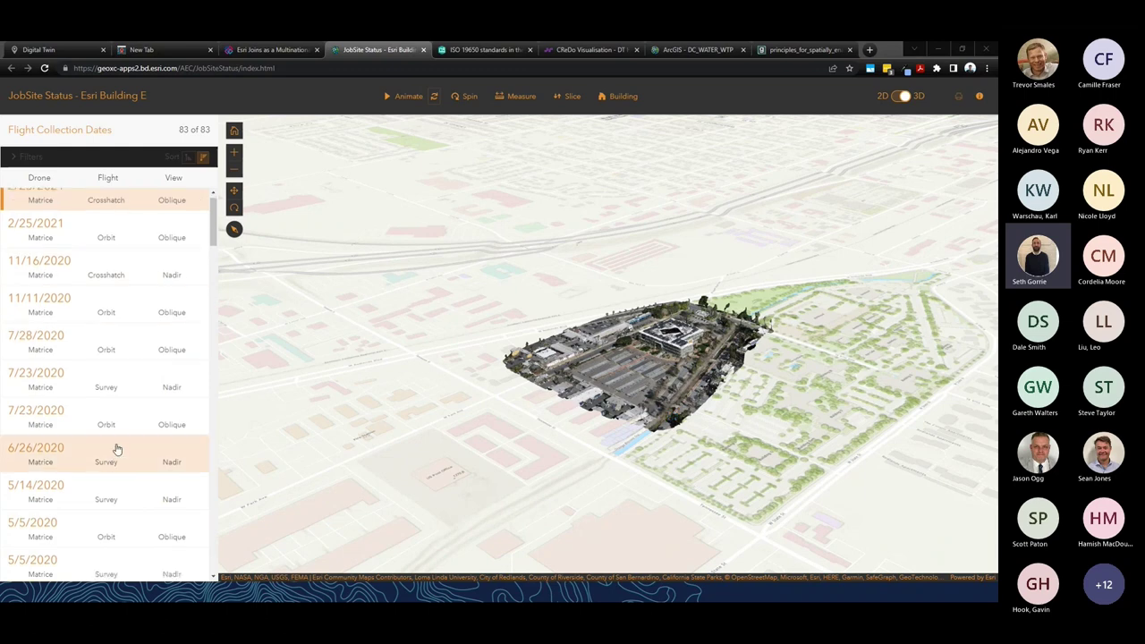
pyautogui.scroll(-15, 116, 449)
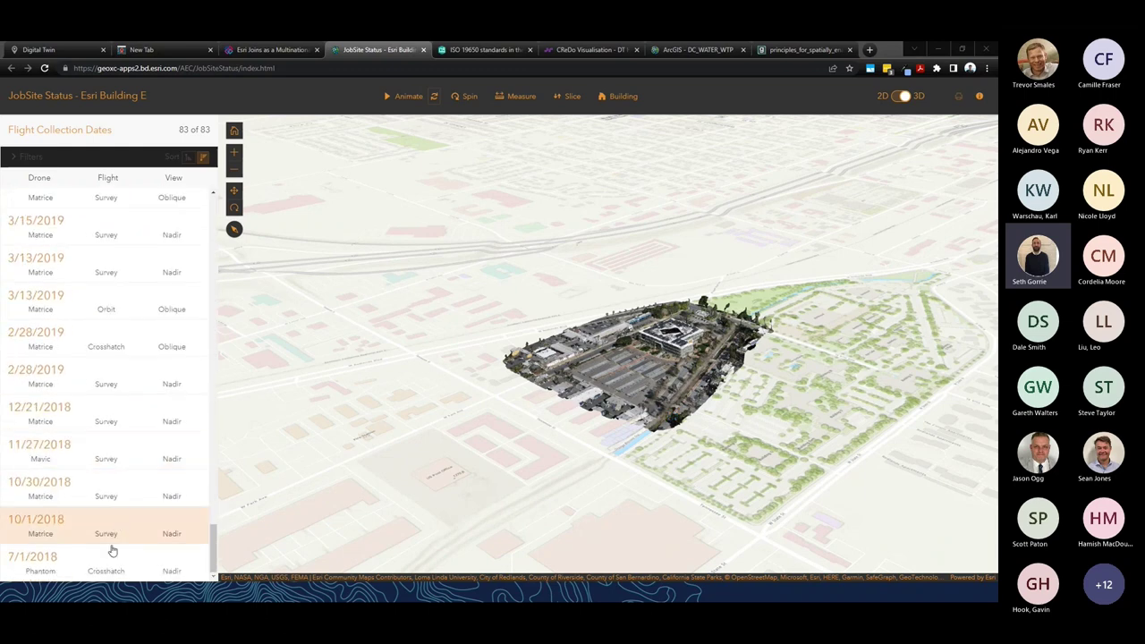
pyautogui.click(106, 558)
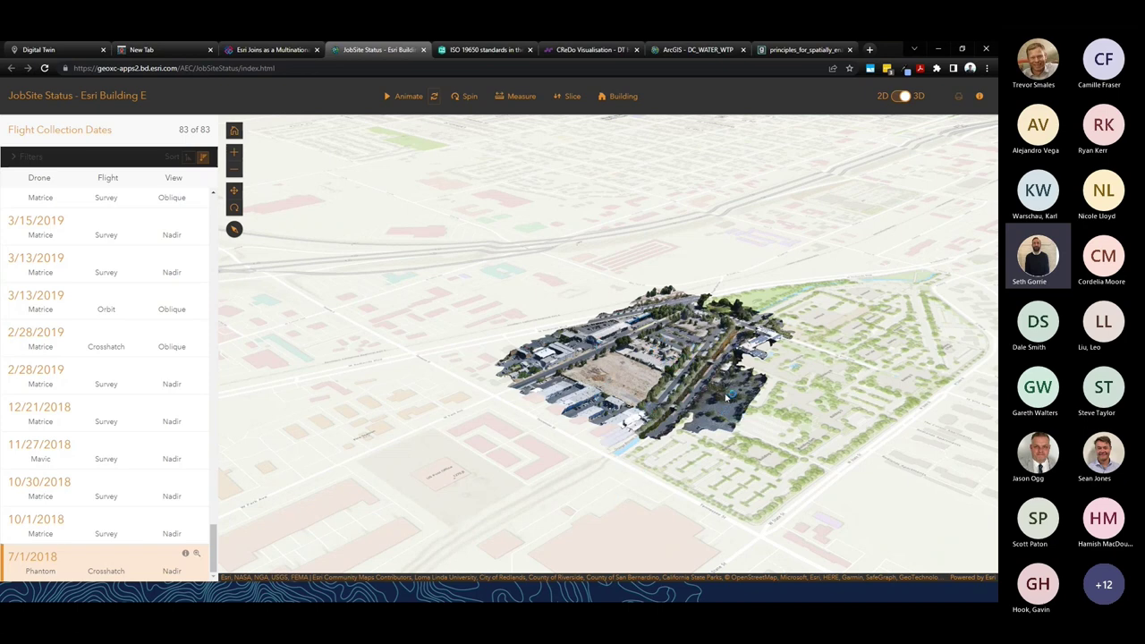
pyautogui.scroll(2, 688, 389)
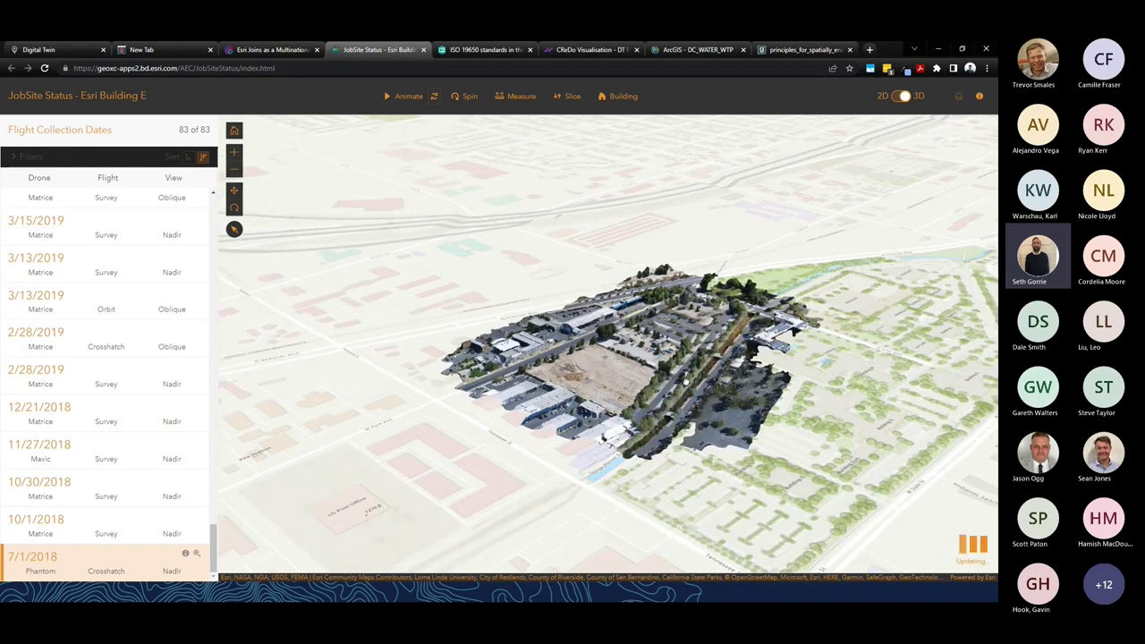
pyautogui.scroll(2, 685, 382)
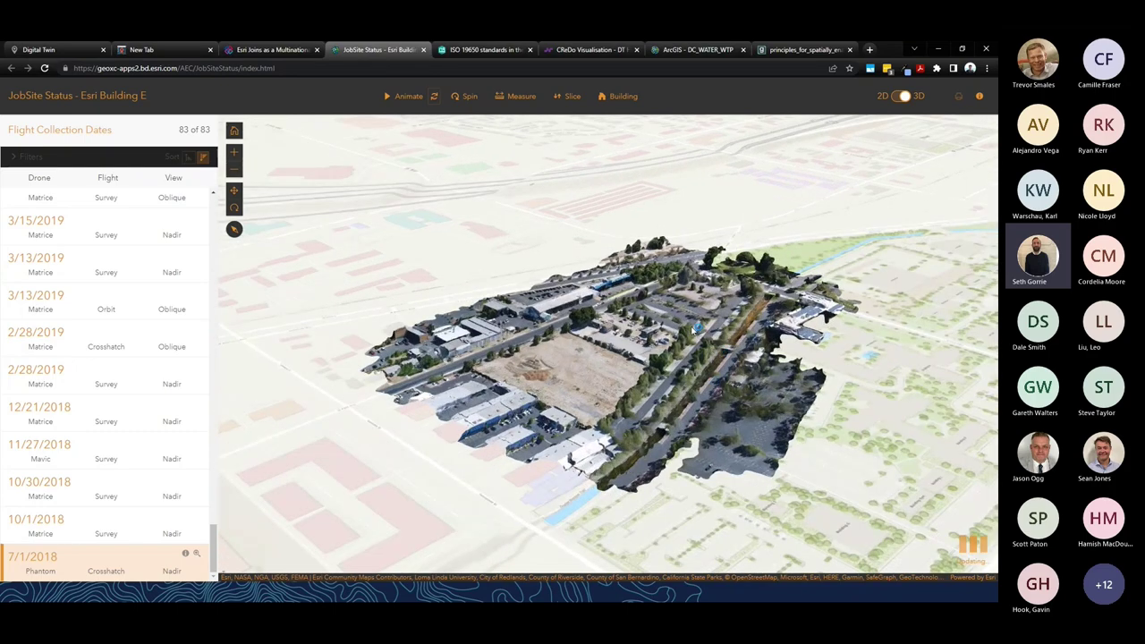
pyautogui.scroll(2, 784, 351)
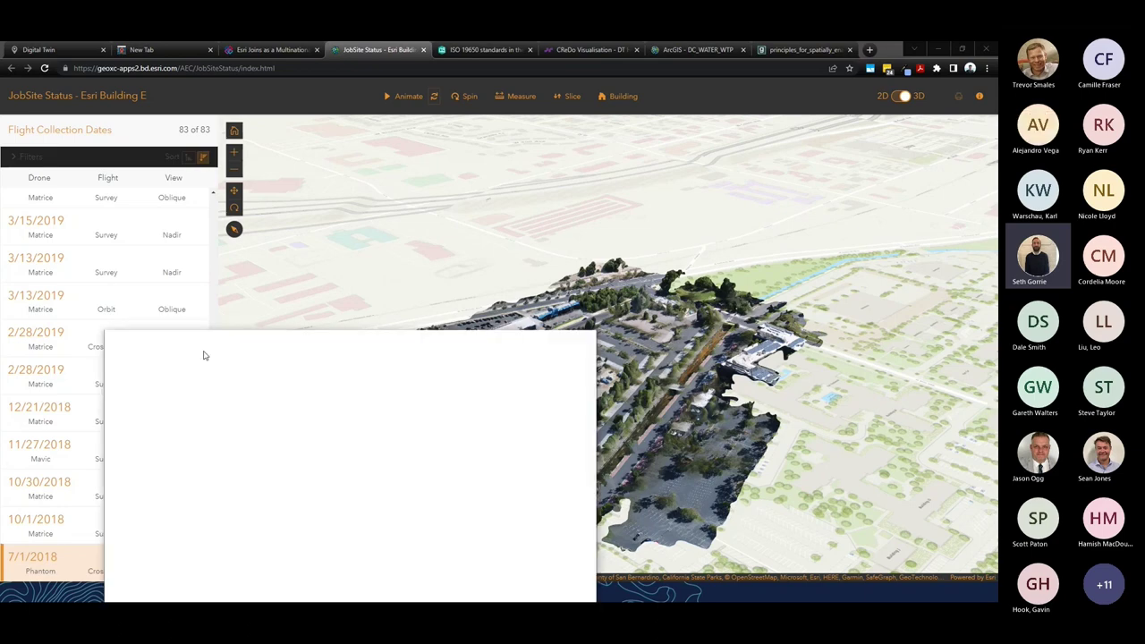
# Move the Tūranga library and Turanga Evacuation Plan scenes into the main browser window and bring the Tūranga library scene to the front
pyautogui.moveTo(204, 355); pyautogui.dragTo(294, 45)
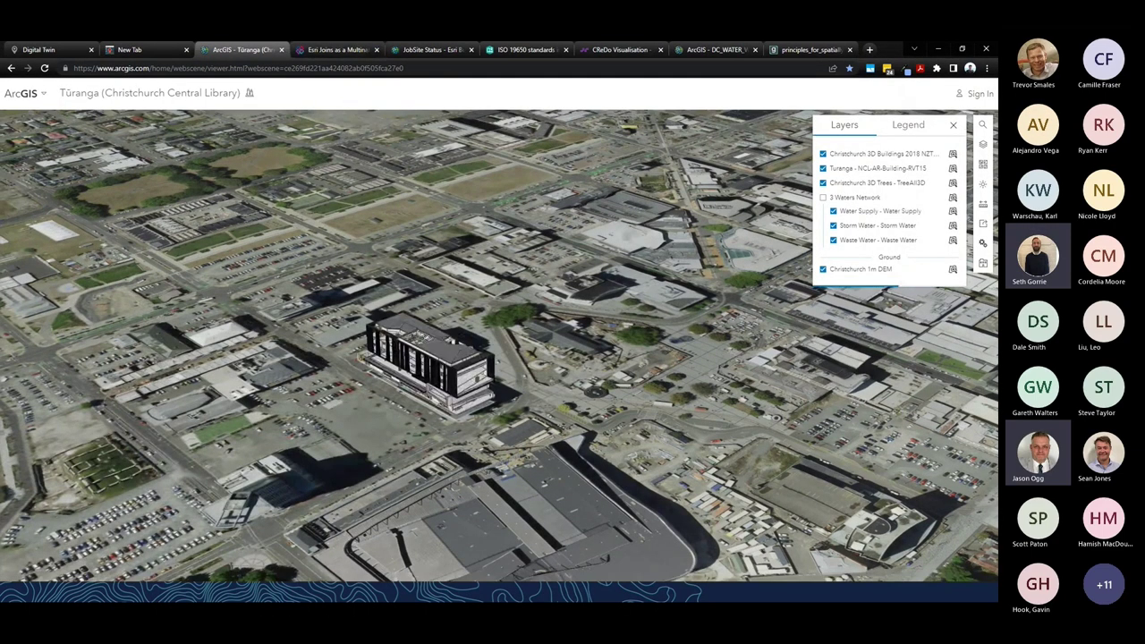
pyautogui.click(298, 49)
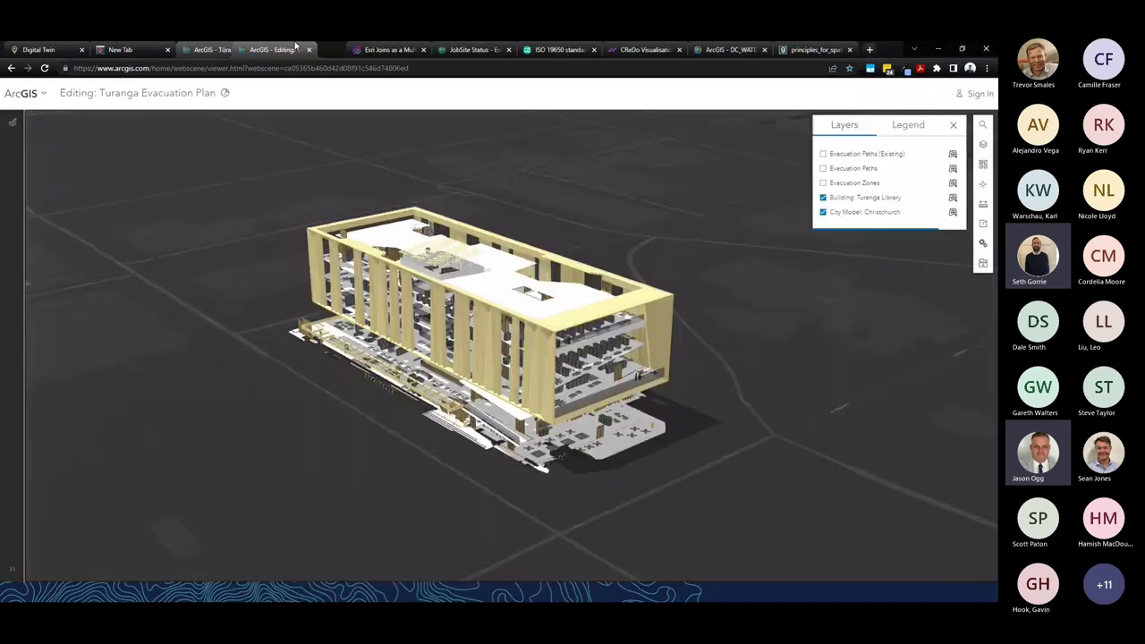
pyautogui.click(224, 50)
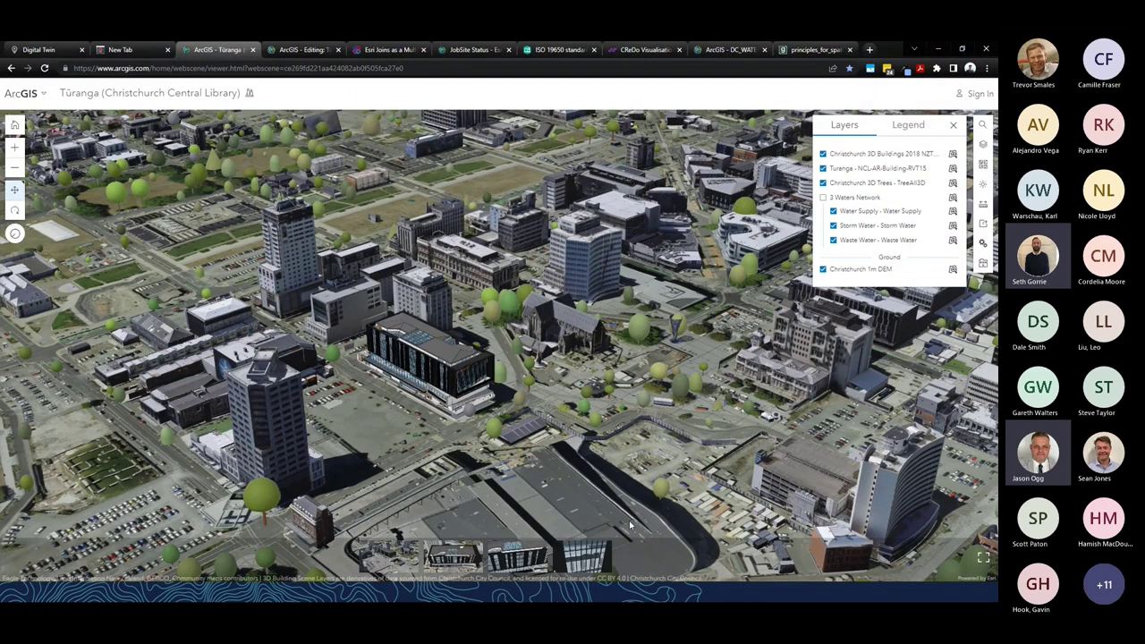
# Inspect the attributes of a corner cladding panel on the library and turn on the 3 Waters Network layer
pyautogui.doubleClick(440, 386)
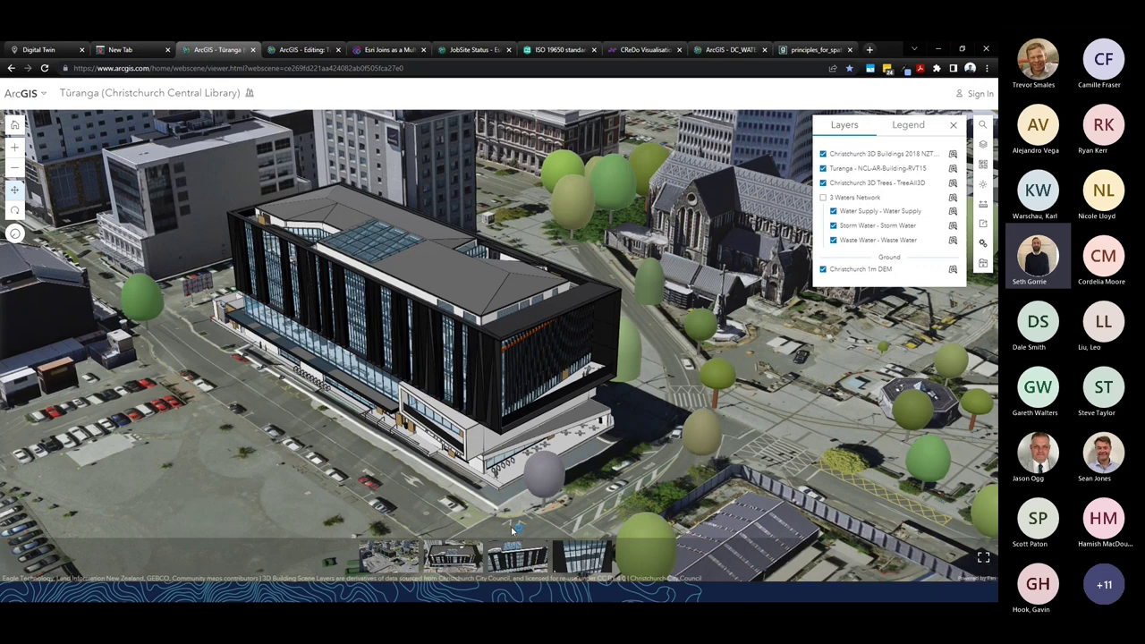
pyautogui.click(497, 410)
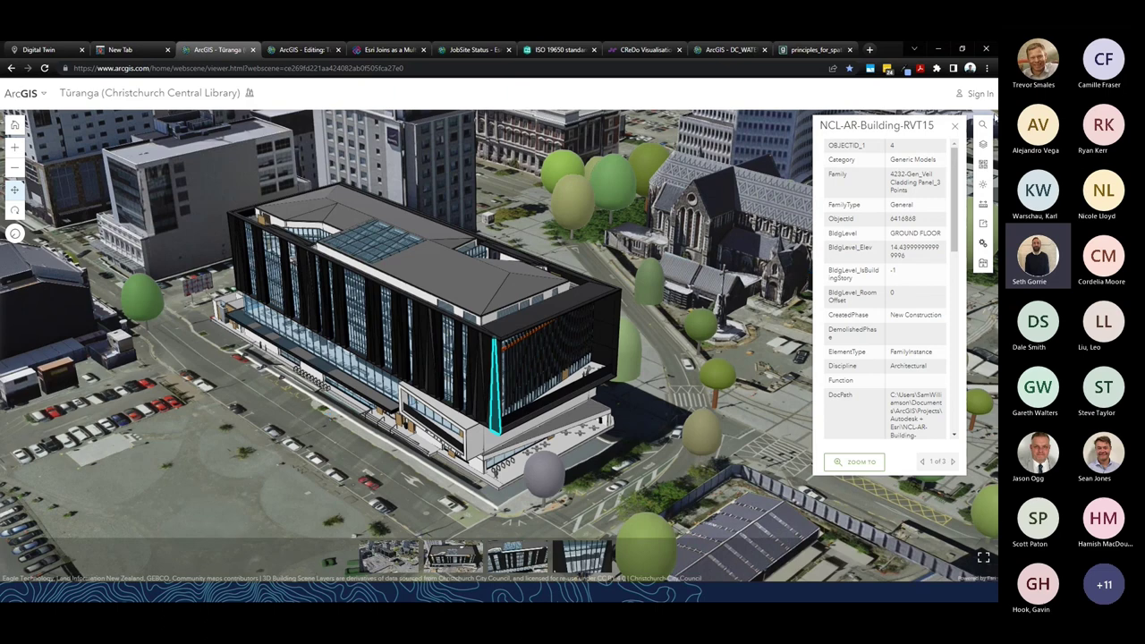
pyautogui.click(983, 144)
pyautogui.click(823, 198)
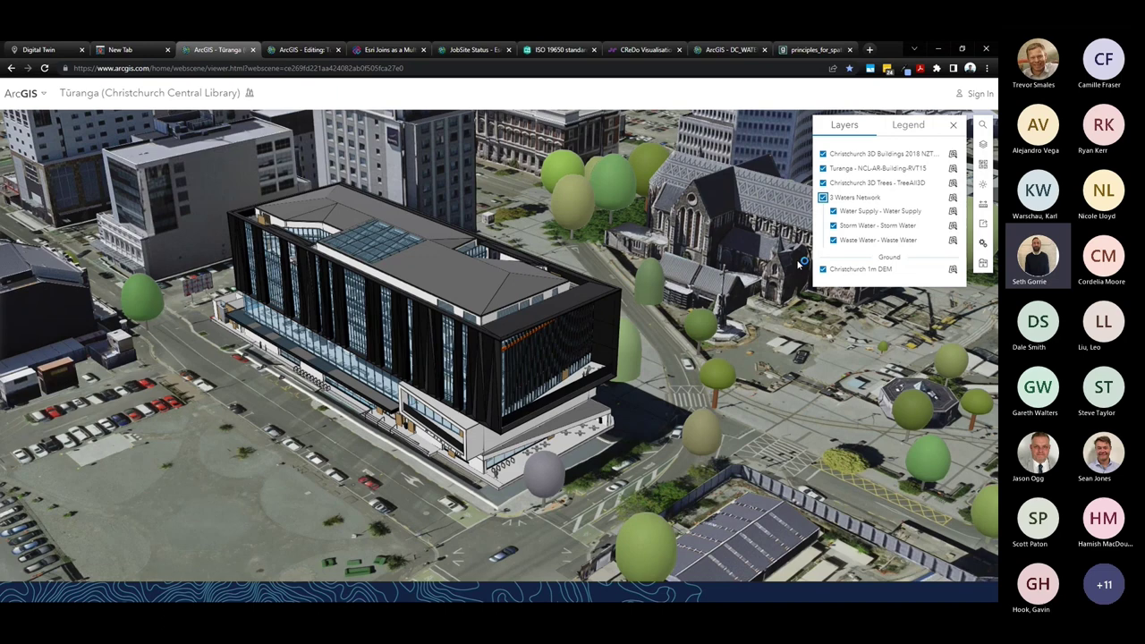
# In the evacuation plan scene, isolate level 5 of the Turanga Library with Building Explorer and show the last saved slide
pyautogui.click(302, 50)
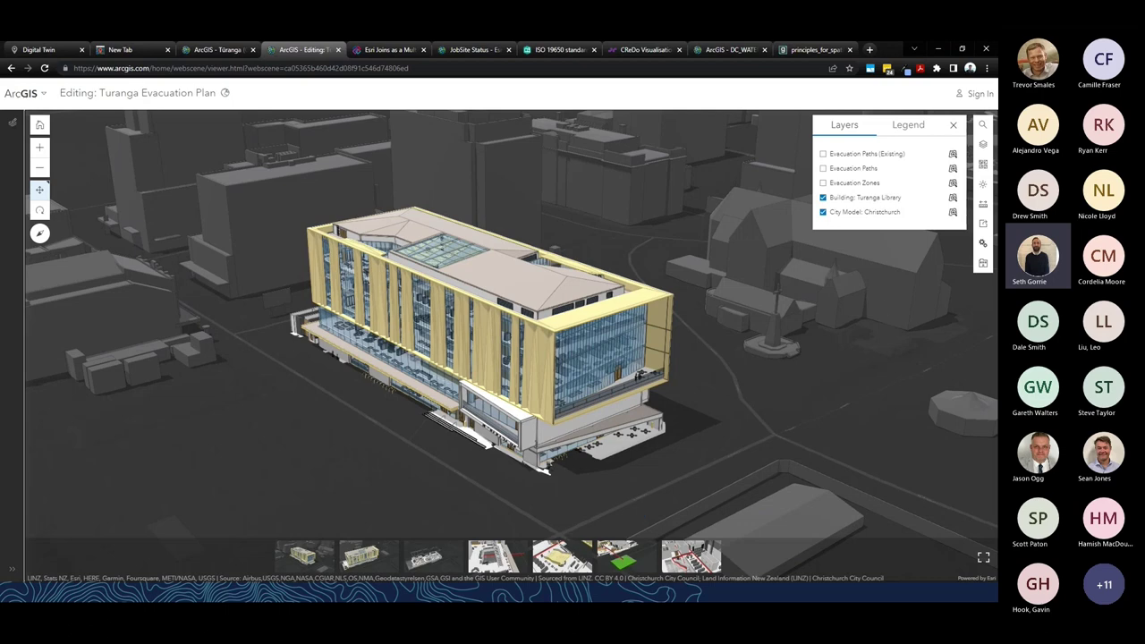
pyautogui.click(982, 263)
pyautogui.click(926, 201)
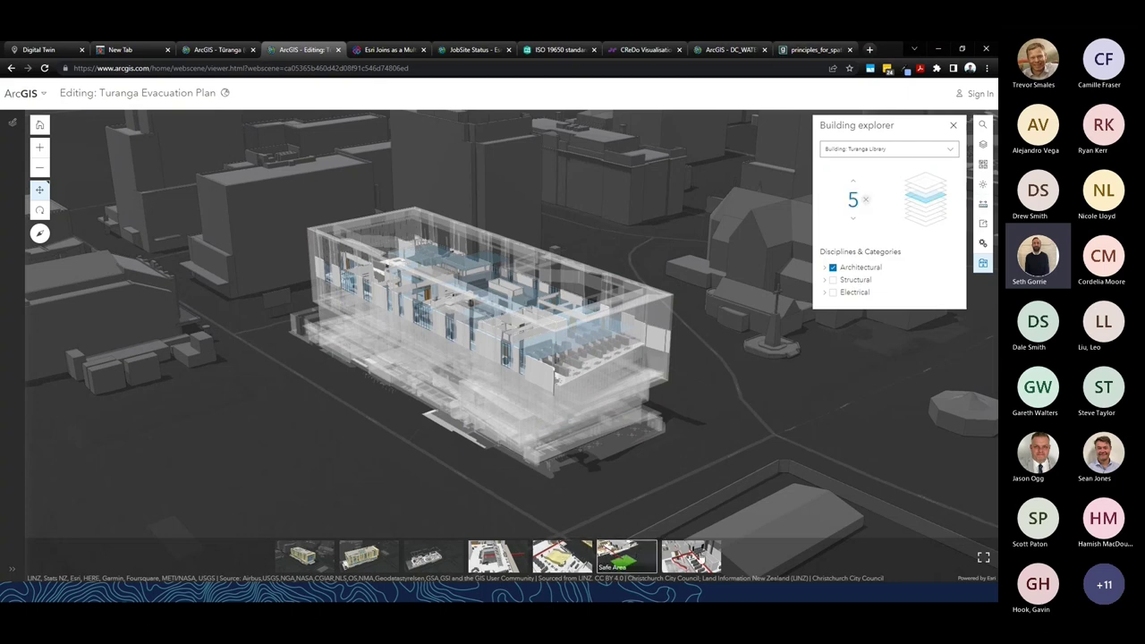
pyautogui.click(696, 558)
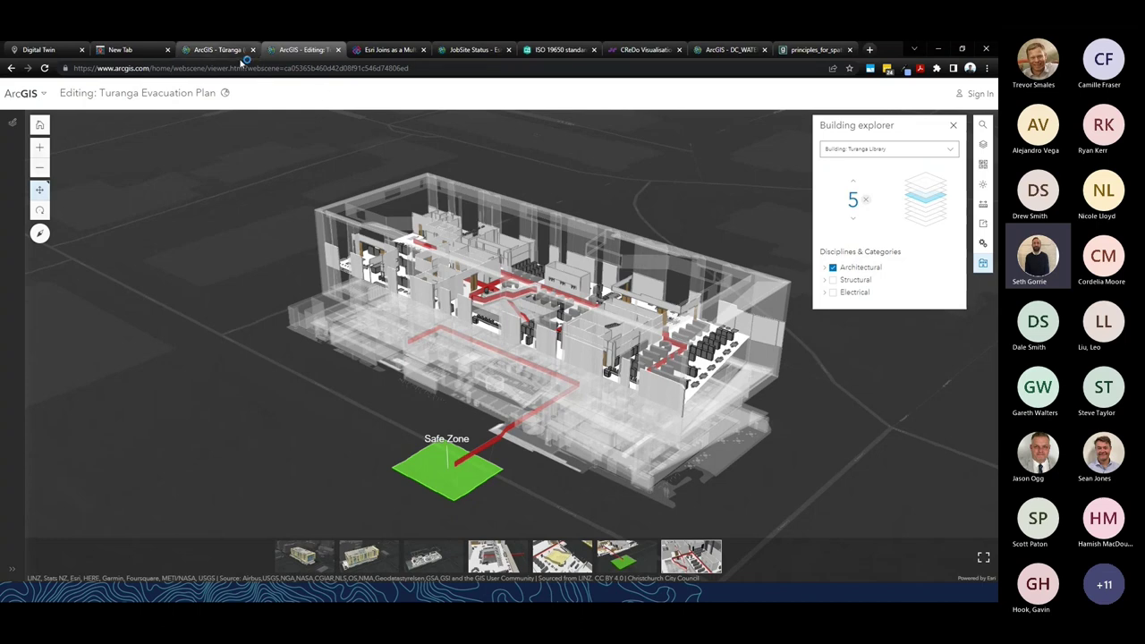
# Check the 3 Waters Network around the library in the Tūranga scene, and return to the evacuation plan scene
pyautogui.click(219, 50)
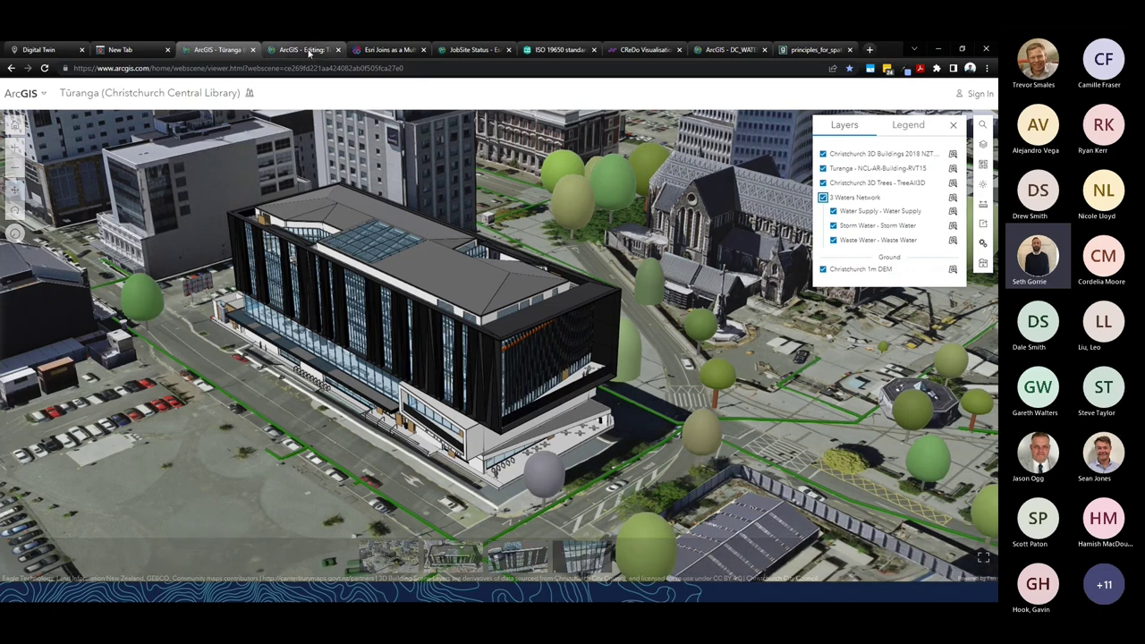
pyautogui.click(309, 52)
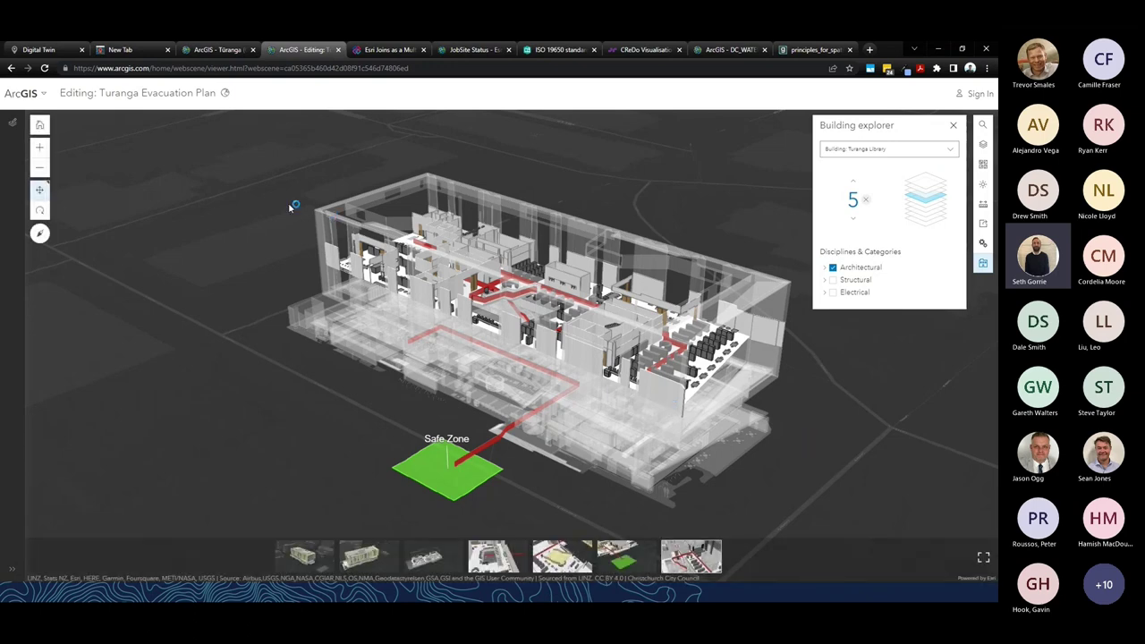
# Open Esri's Building Viewer site (esri.github.io/building-viewer) in a new browser tab beside the evacuation plan
pyautogui.rightClick(300, 51)
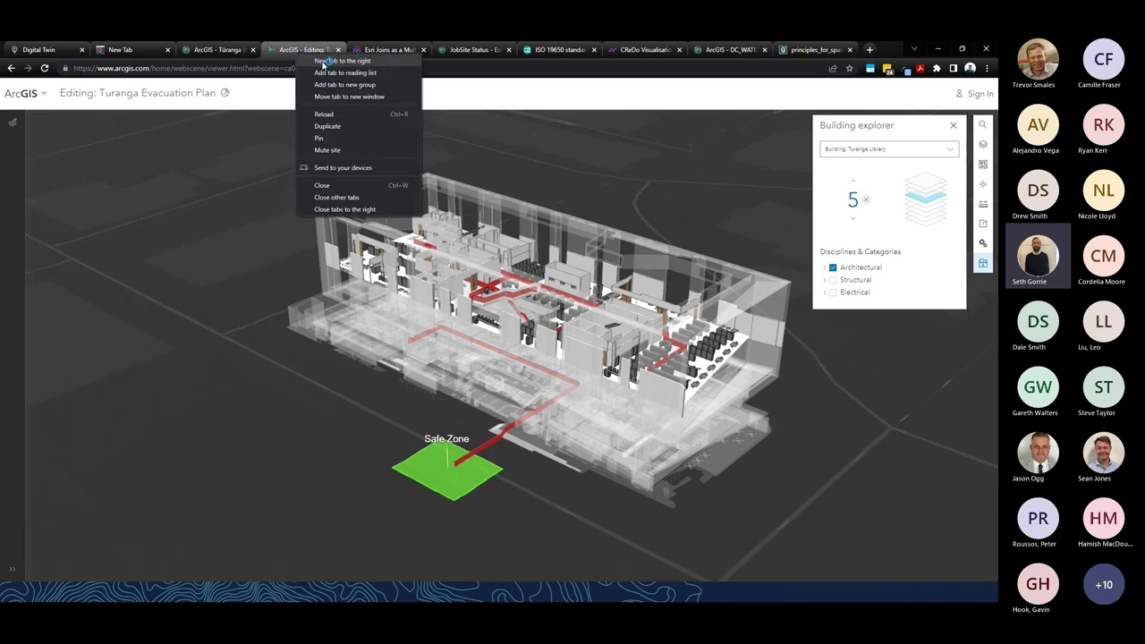
pyautogui.click(326, 61)
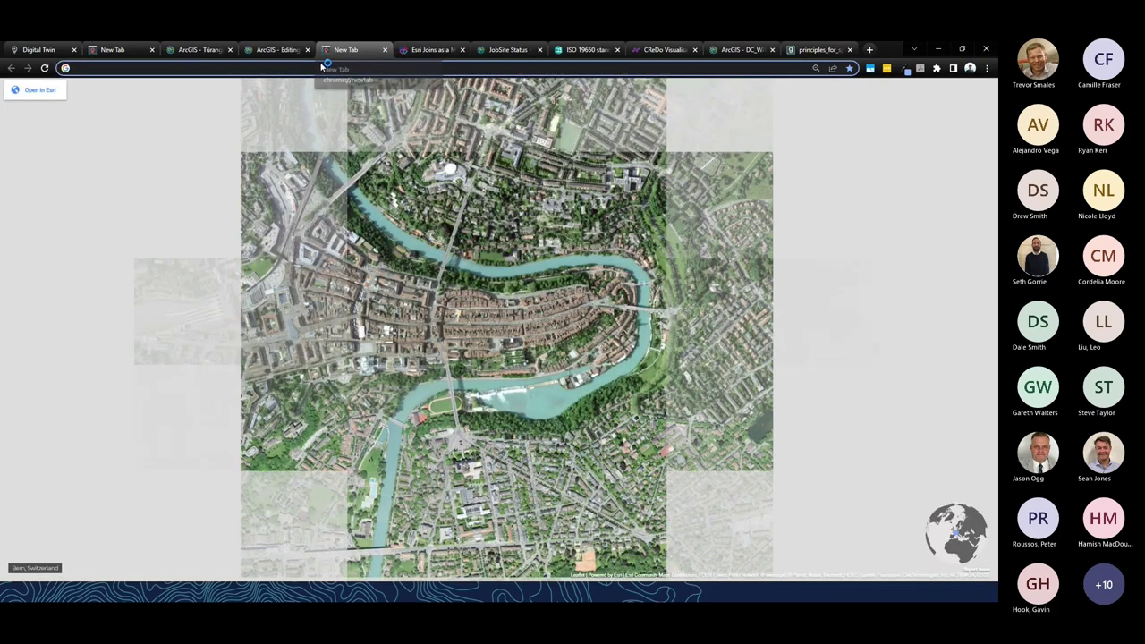
pyautogui.write('build')
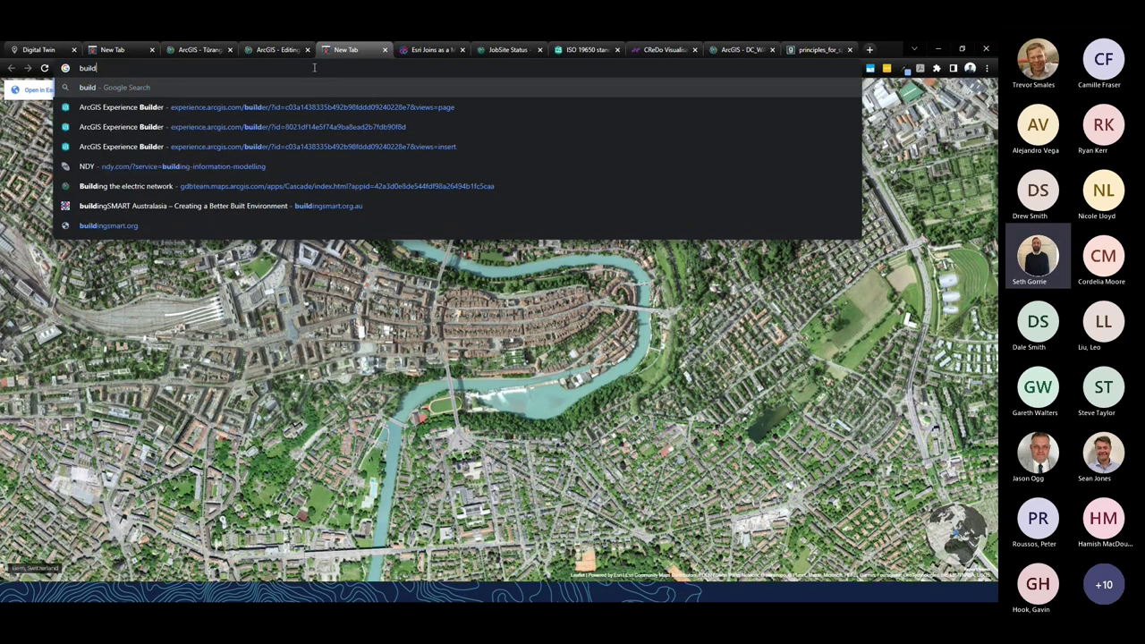
pyautogui.write('ing v')
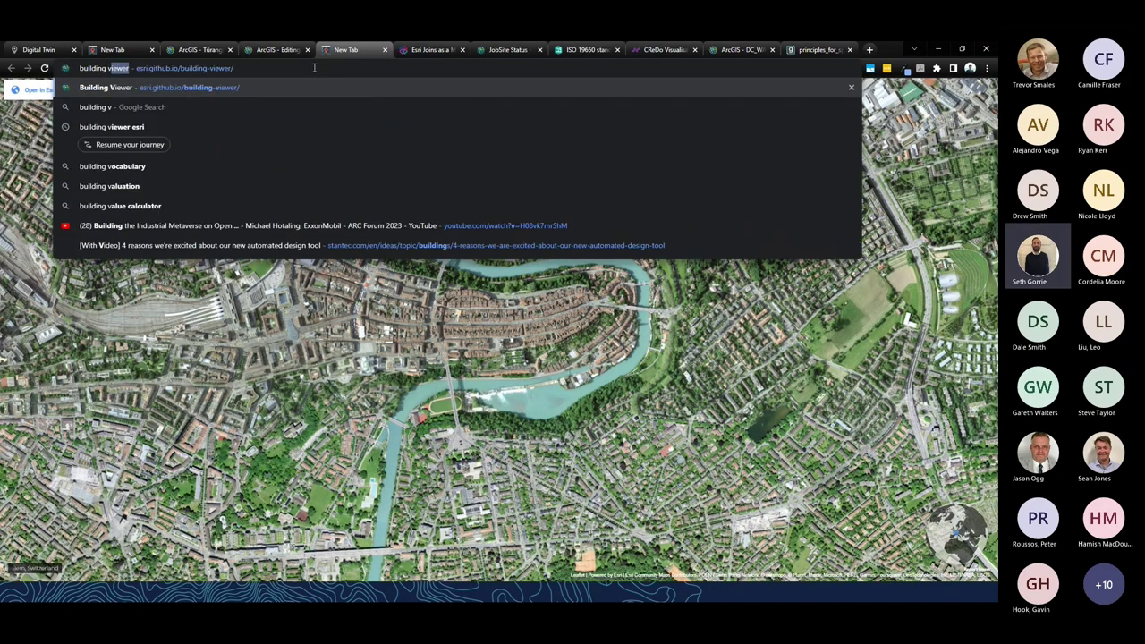
pyautogui.press('Return')
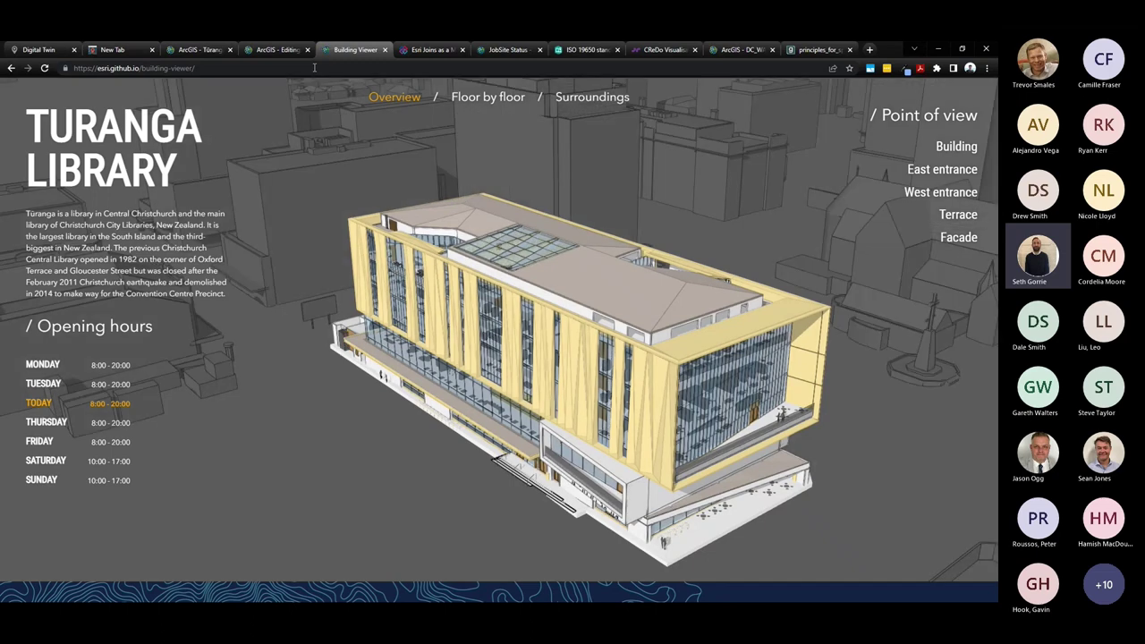
# Switch the Turanga Library viewer to its floor-by-floor view and show floor 4
pyautogui.click(495, 103)
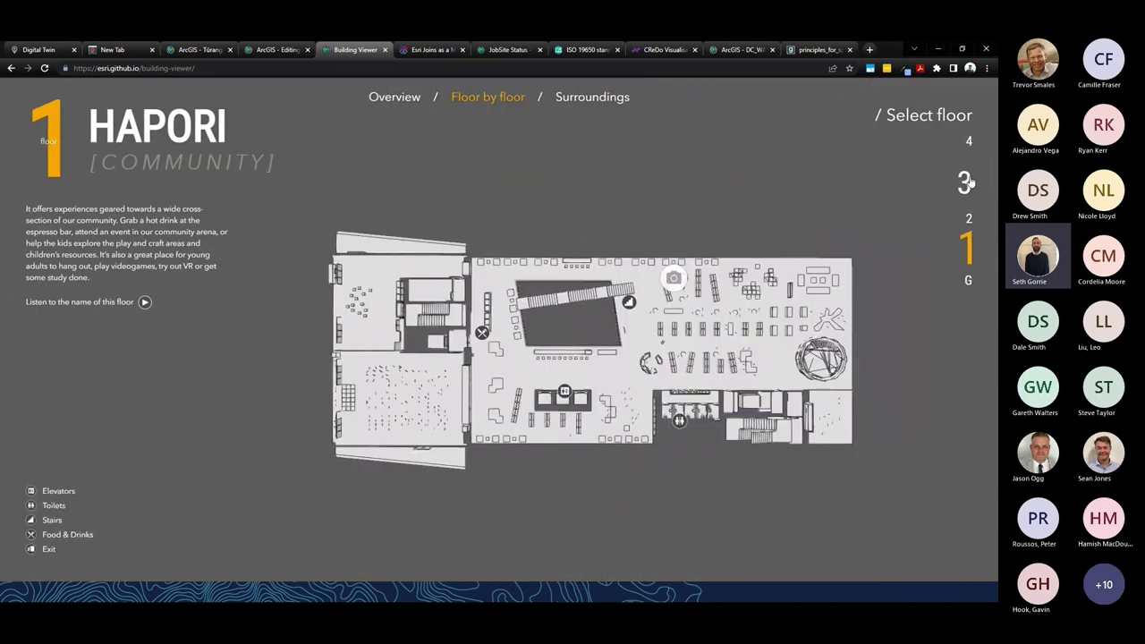
pyautogui.click(968, 145)
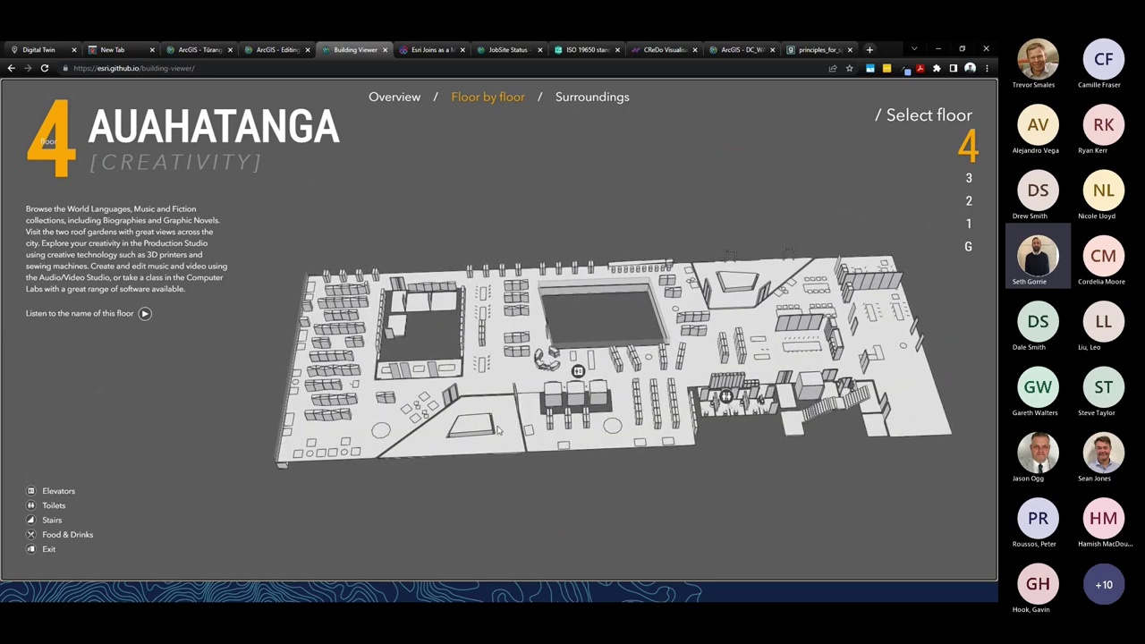
# Show the library's surroundings and turn on the Transportation and Car Parks overlays
pyautogui.click(619, 96)
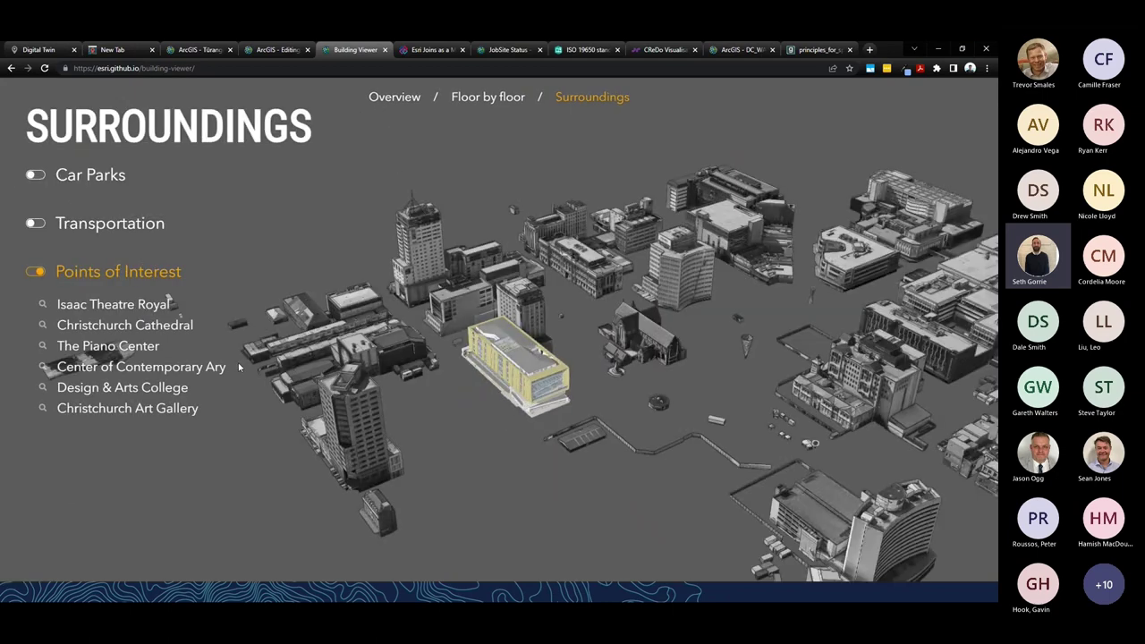
pyautogui.click(36, 223)
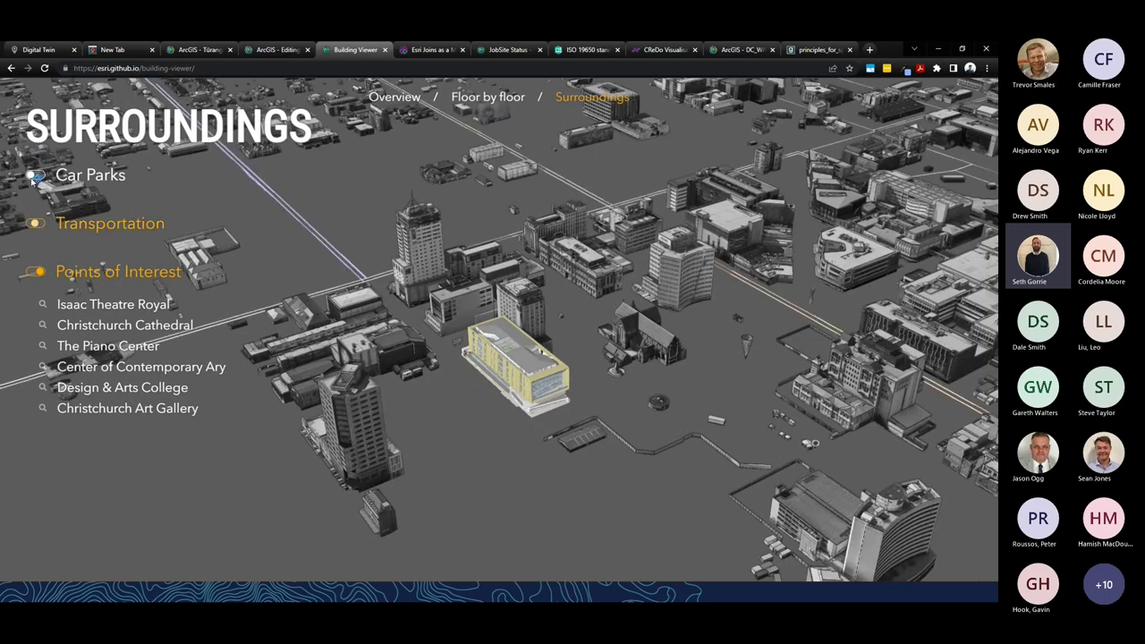
pyautogui.click(34, 176)
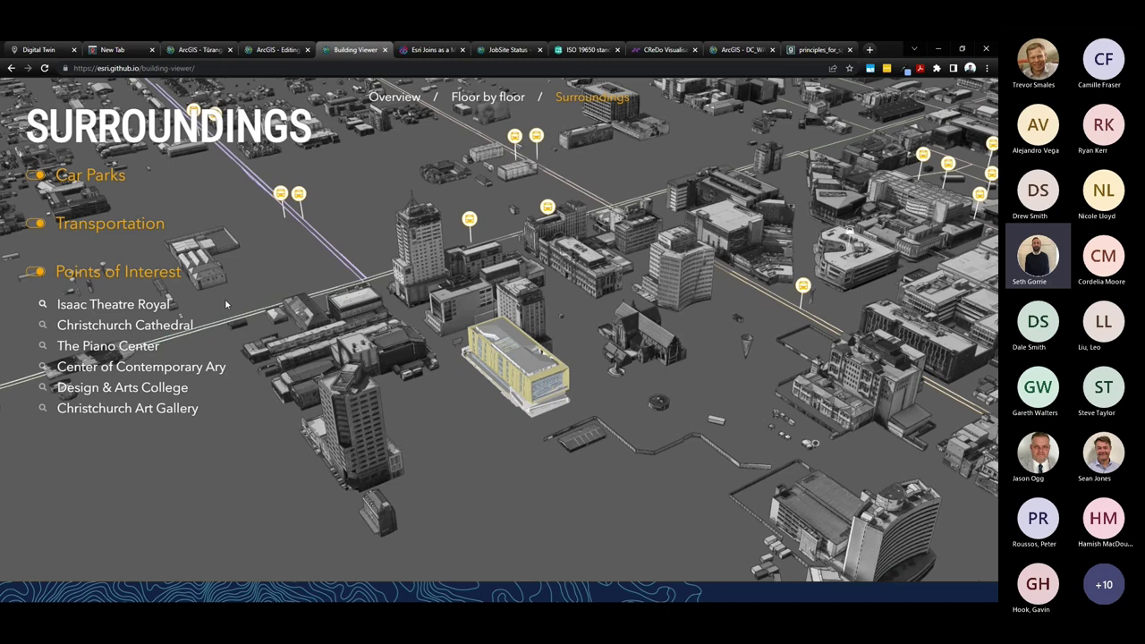